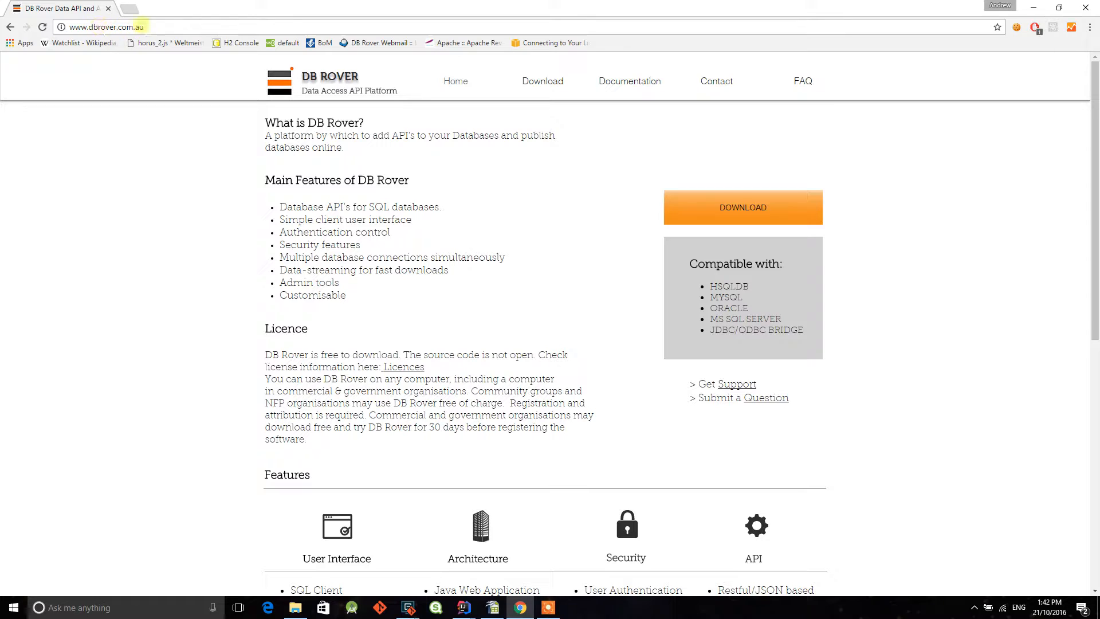
# - Open the download page of the DB Rover website
pyautogui.click(172, 152)
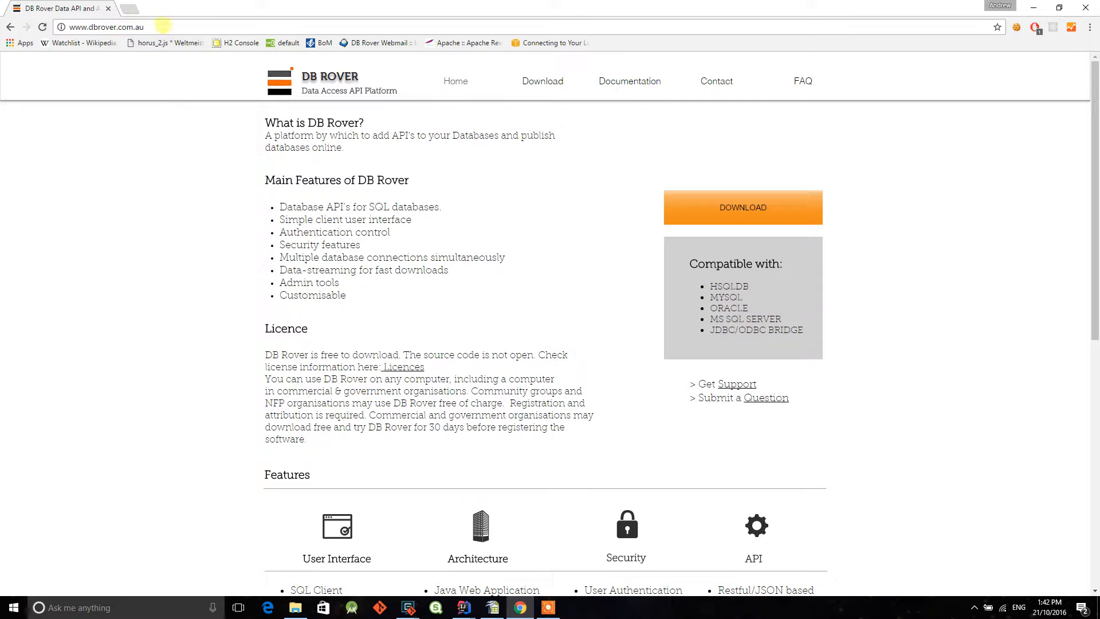
pyautogui.click(162, 27)
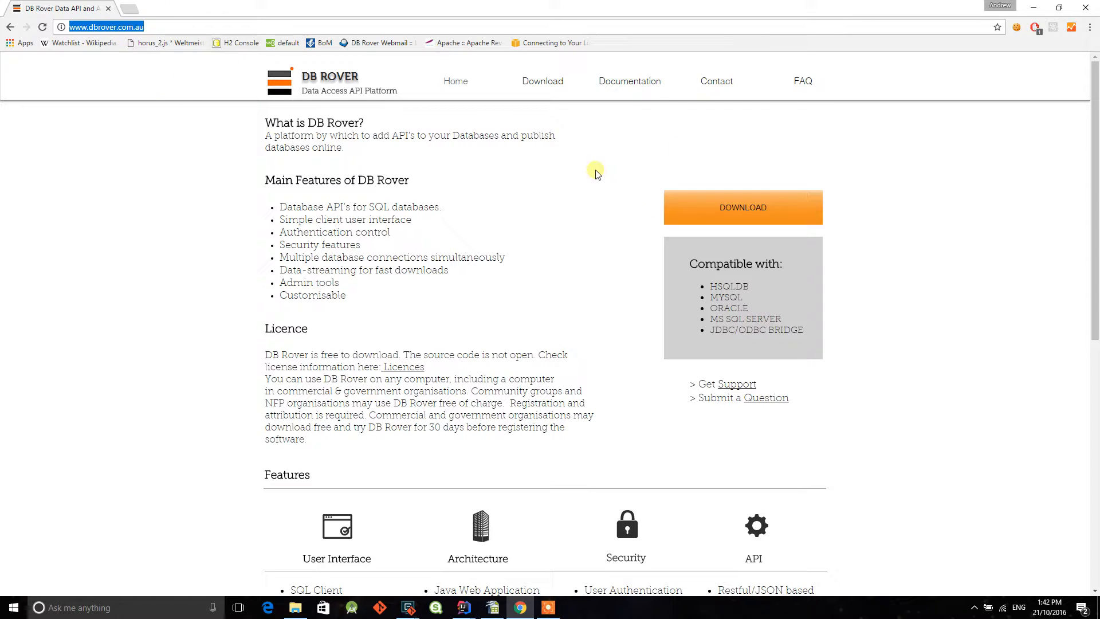
pyautogui.click(737, 211)
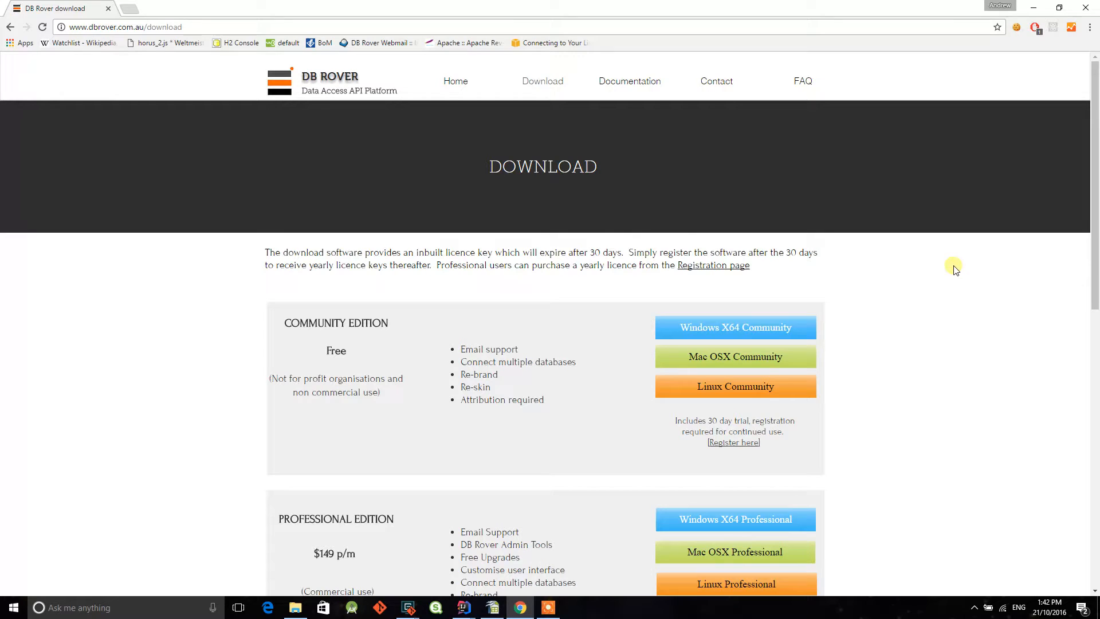
# - Review the Community, Professional and Fully Hosted editions, comparing their prices, permitted uses and features
pyautogui.scroll(-1, 934, 274)
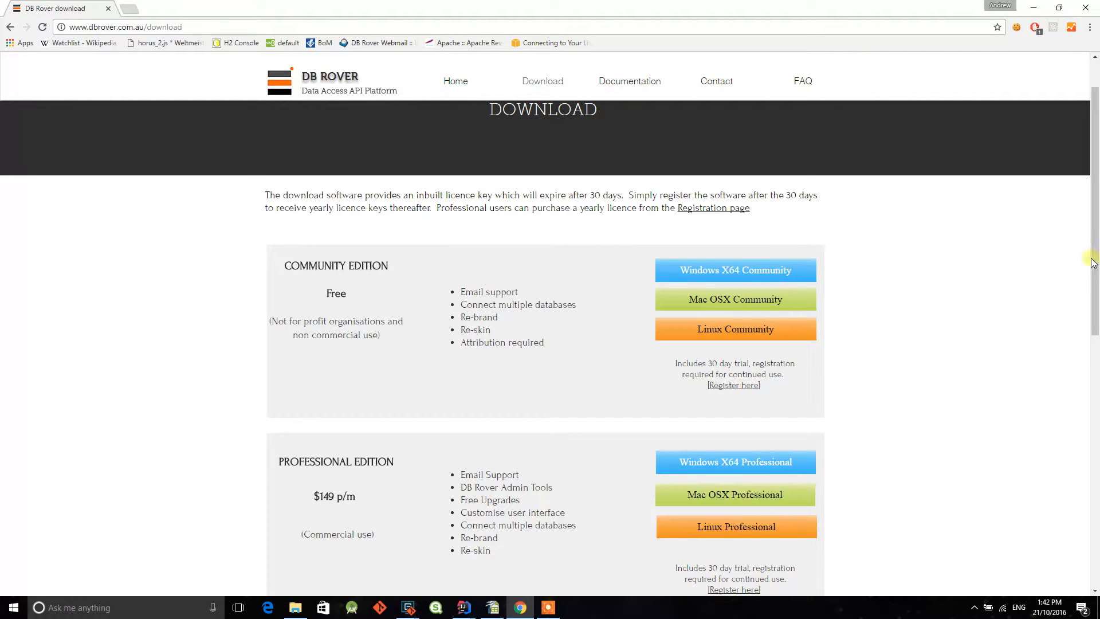
pyautogui.scroll(-2, 1092, 275)
pyautogui.scroll(-1, 1093, 293)
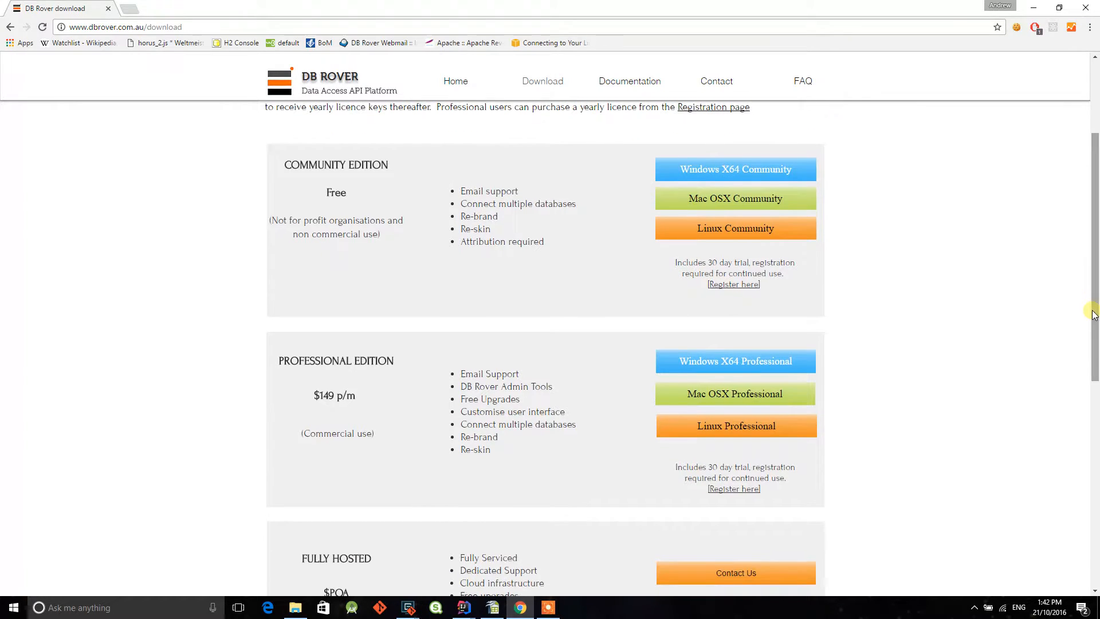
pyautogui.moveTo(291, 164); pyautogui.dragTo(332, 165)
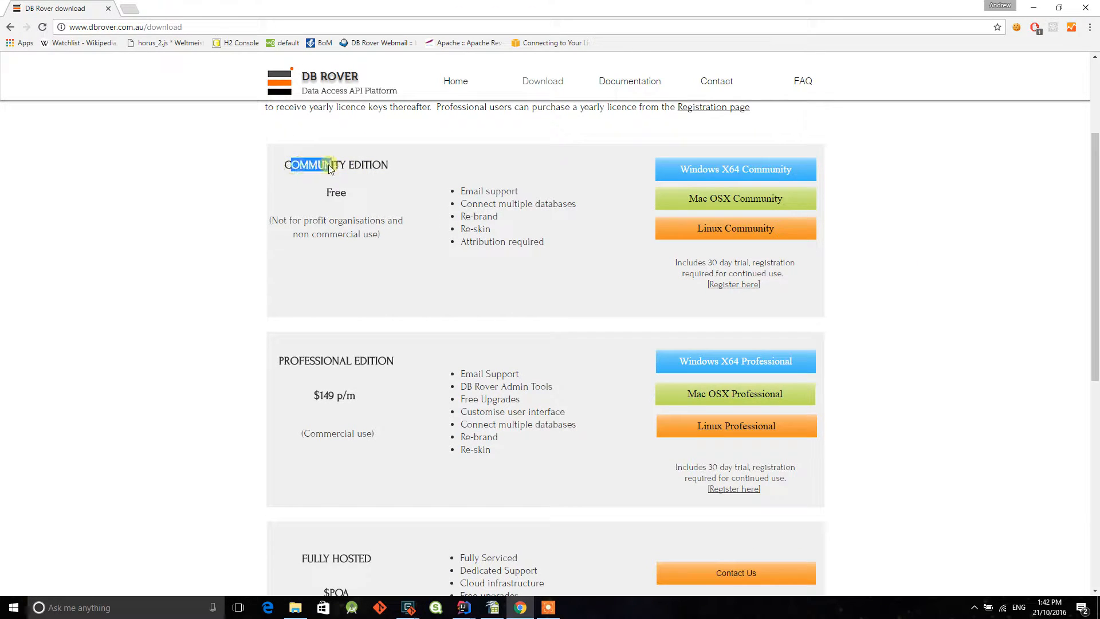
pyautogui.click(322, 220)
pyautogui.moveTo(275, 221); pyautogui.dragTo(343, 235)
pyautogui.click(339, 234)
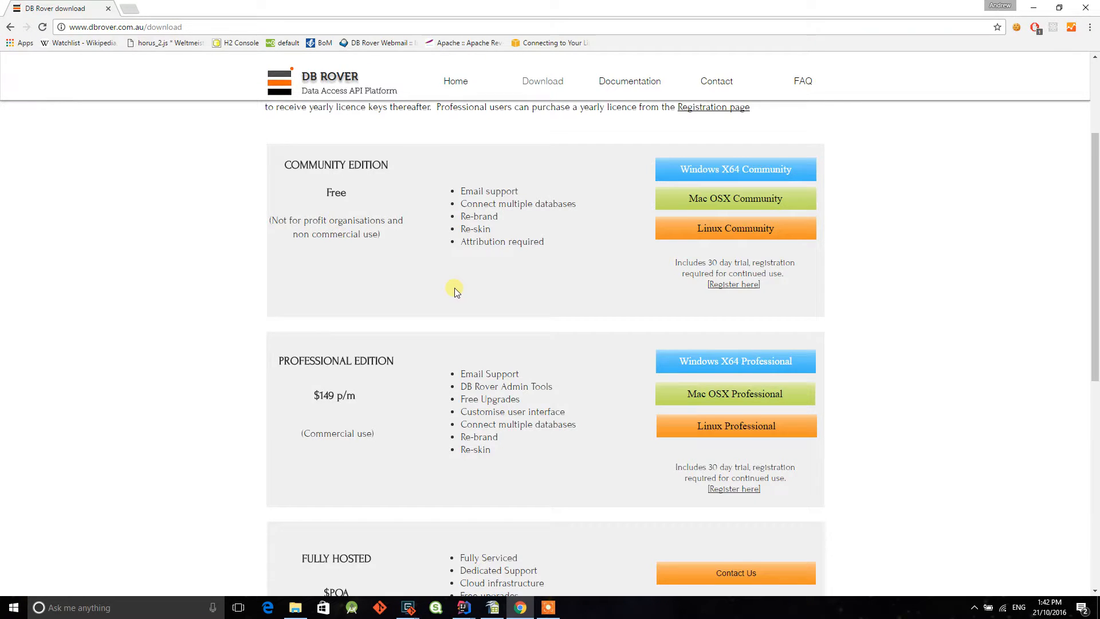
pyautogui.scroll(-2, 456, 287)
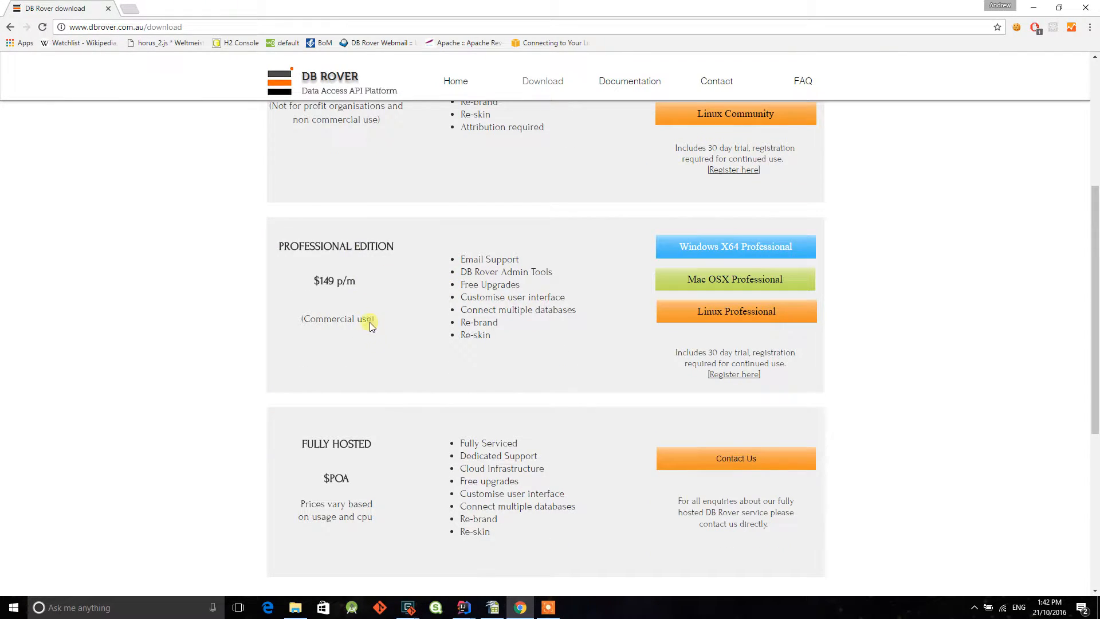
pyautogui.scroll(-1, 386, 400)
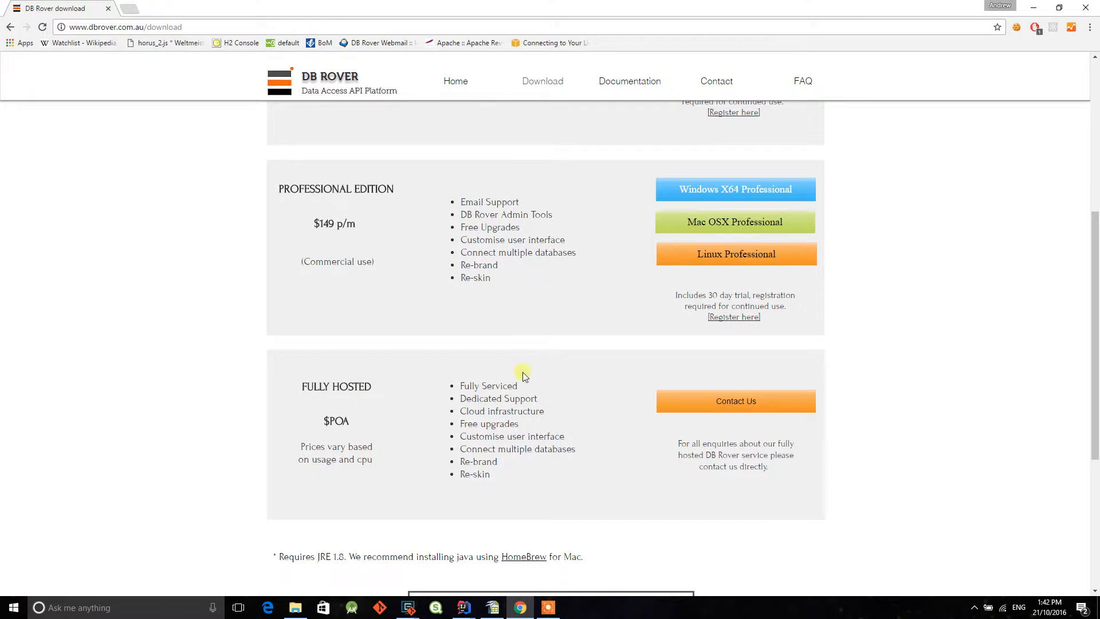
pyautogui.scroll(3, 526, 375)
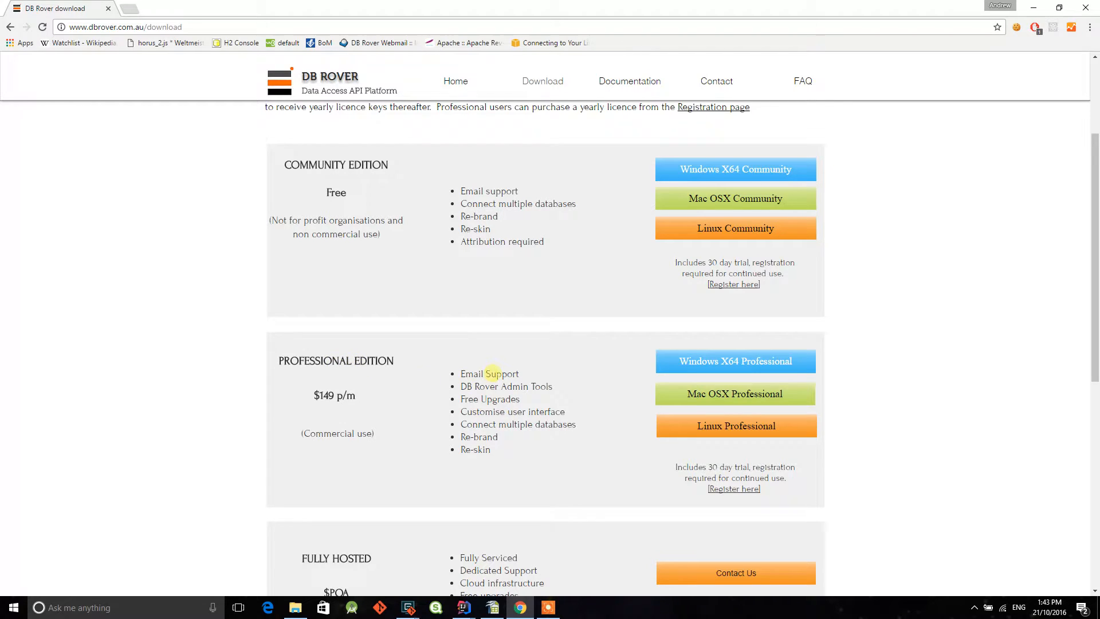
pyautogui.scroll(-1, 613, 379)
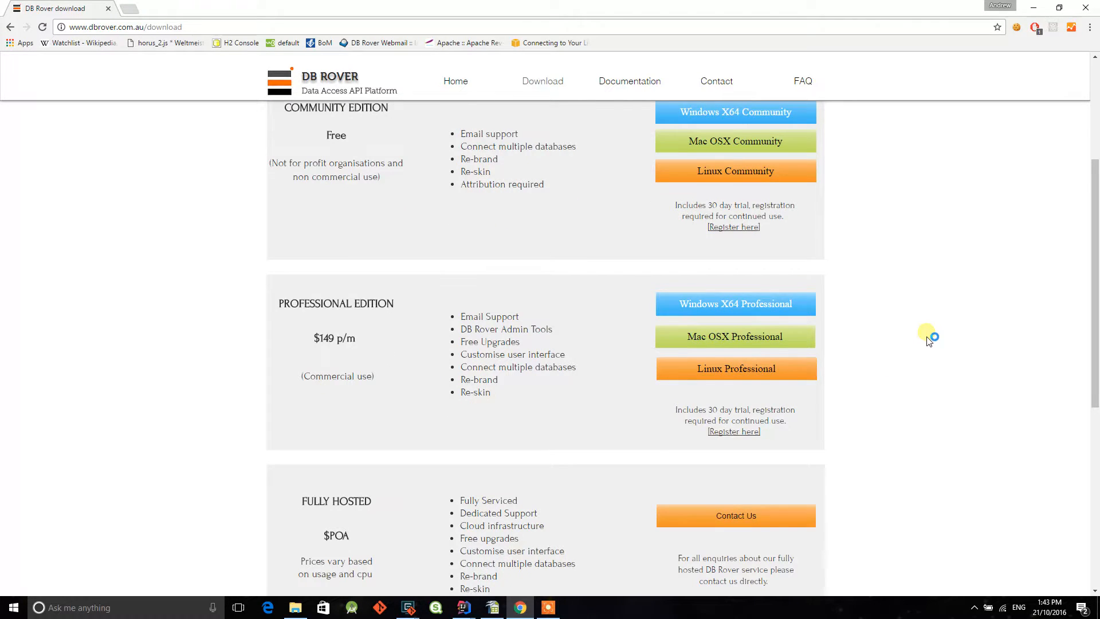
pyautogui.scroll(1, 929, 339)
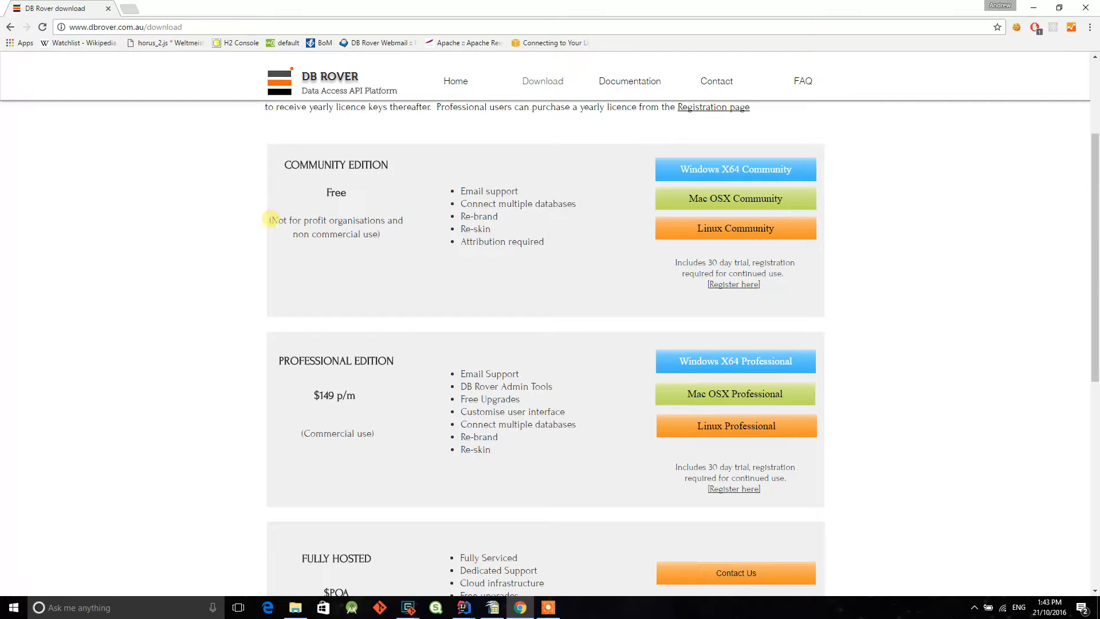
# - Read the trial period and registration requirements listed for the Community Edition
pyautogui.moveTo(676, 262); pyautogui.dragTo(747, 262)
pyautogui.click(753, 266)
pyautogui.moveTo(676, 262); pyautogui.dragTo(752, 271)
pyautogui.click(754, 266)
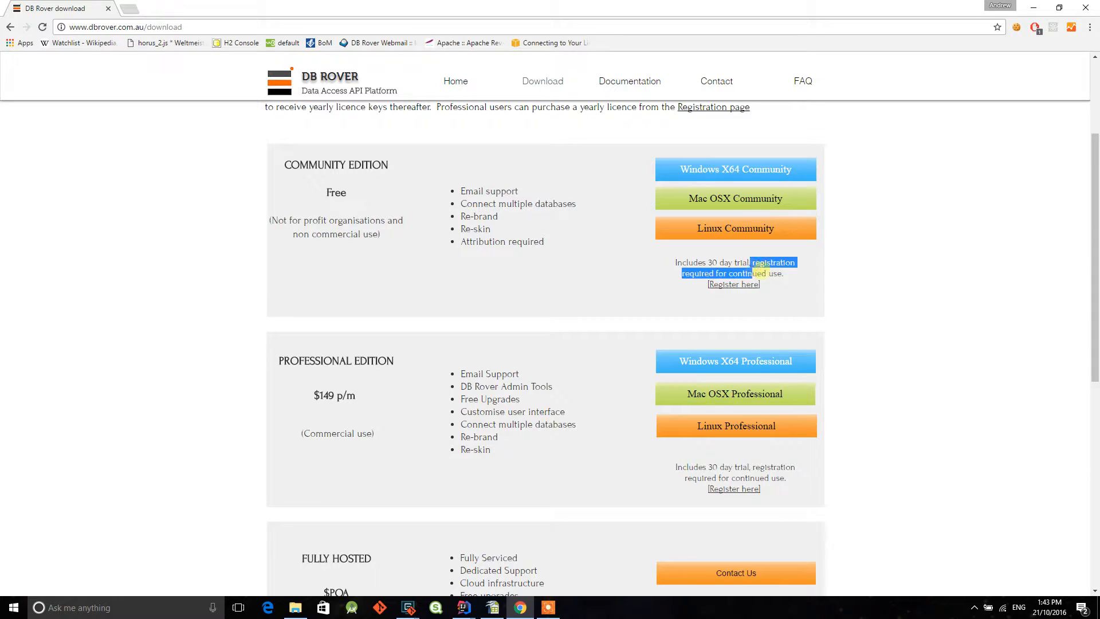
pyautogui.click(755, 269)
pyautogui.moveTo(755, 262); pyautogui.dragTo(770, 271)
pyautogui.click(772, 272)
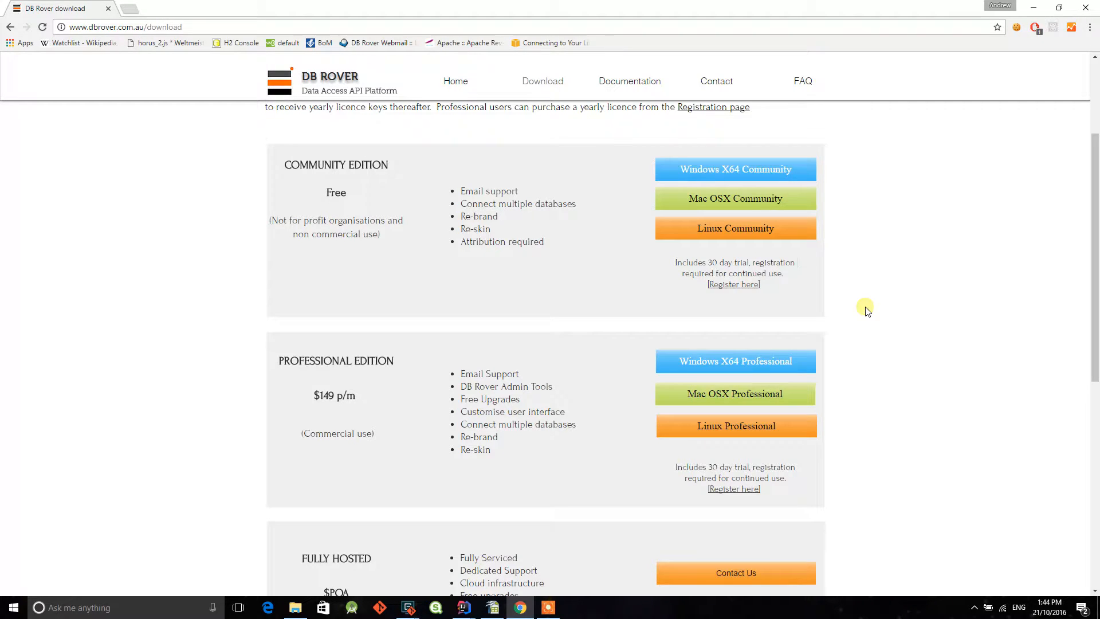
# - Switch to File Explorer and launch db-rover-installer-professional-x64.exe from the dbrover setup folder
pyautogui.click(295, 608)
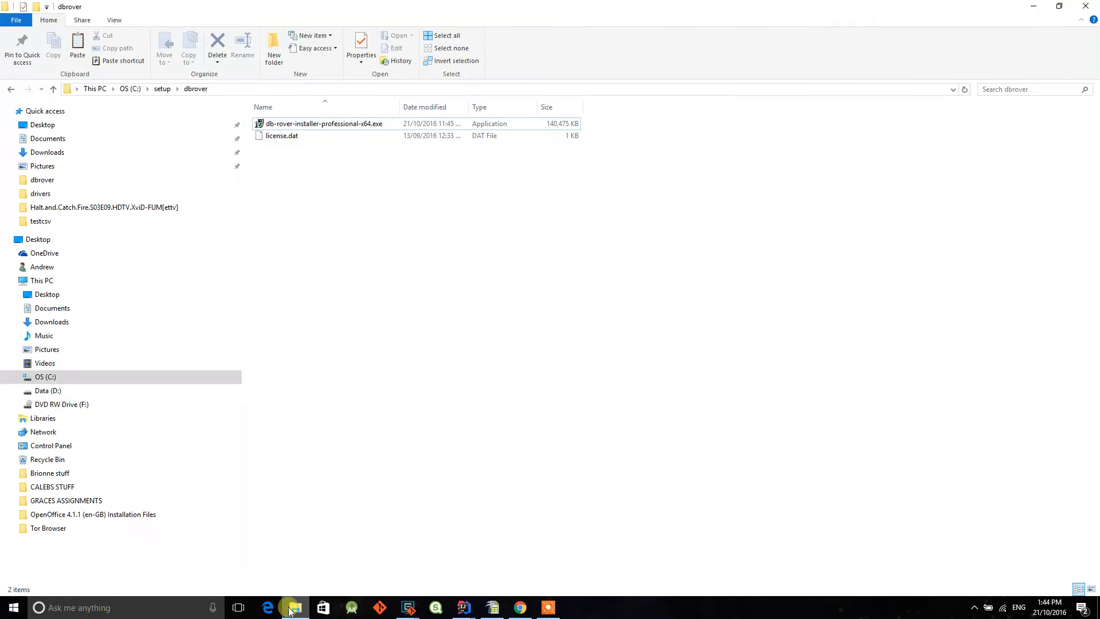
pyautogui.click(366, 124)
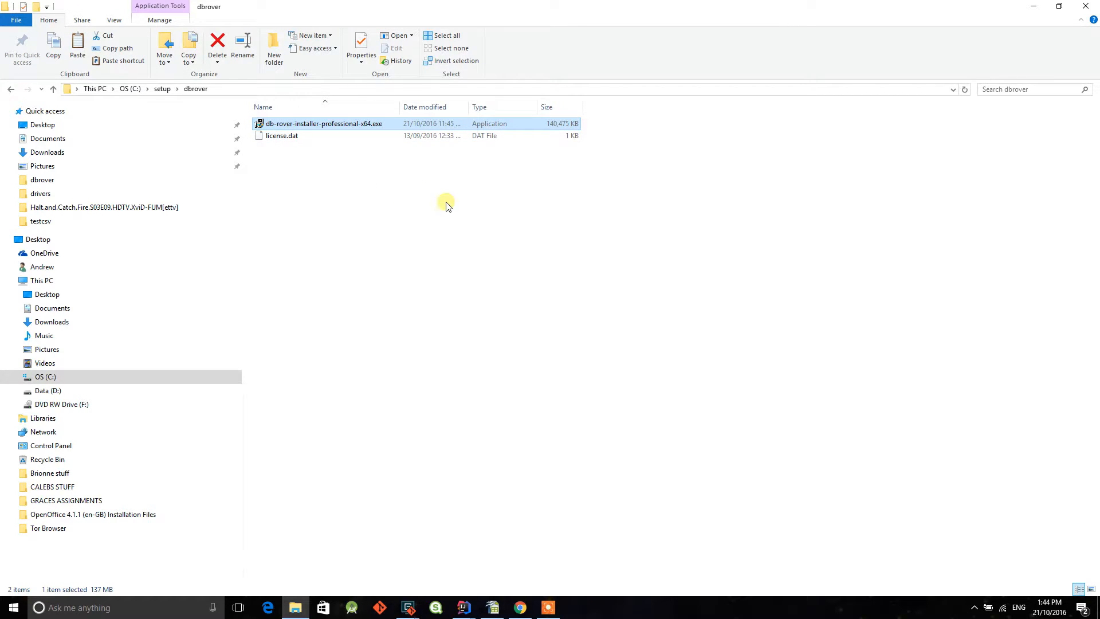
pyautogui.doubleClick(344, 127)
pyautogui.click(422, 177)
pyautogui.click(304, 136)
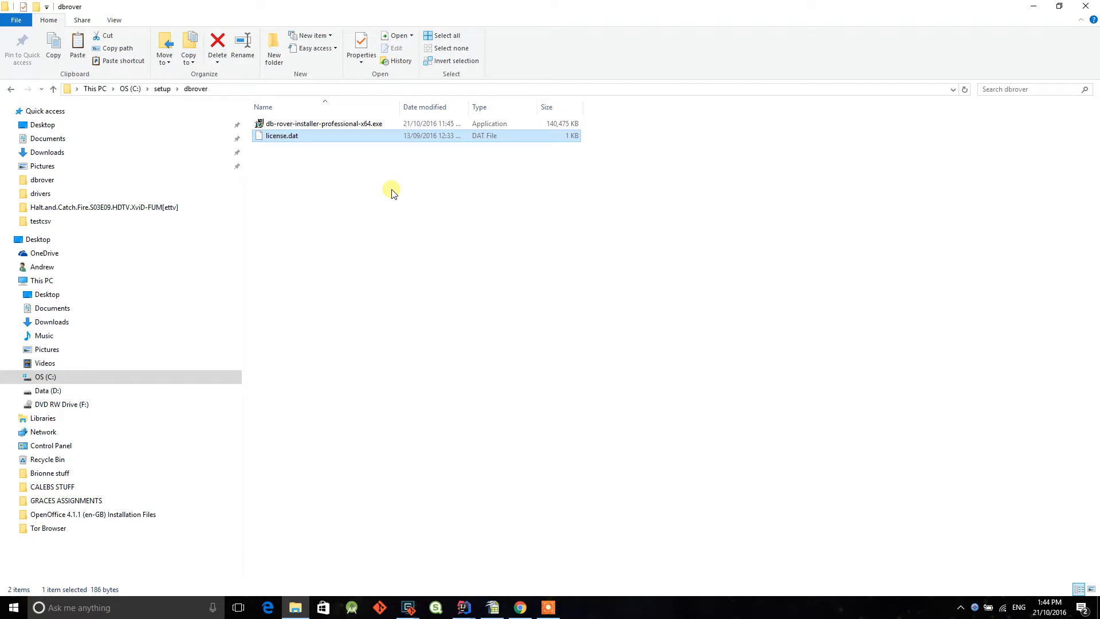
pyautogui.doubleClick(363, 125)
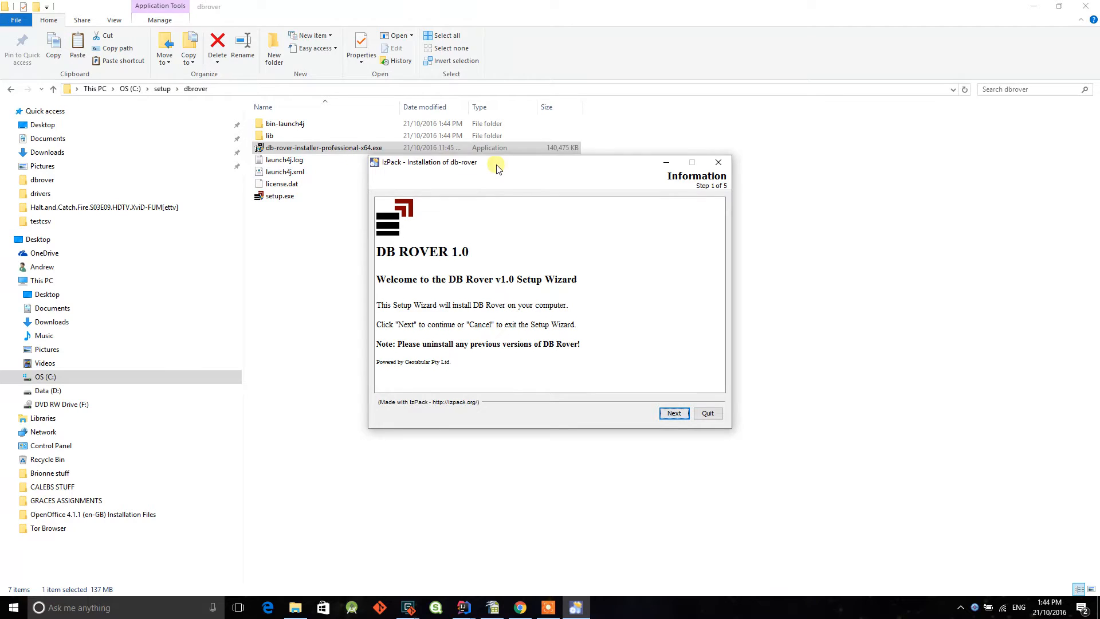
# - Install DB Rover with the setup wizard, accepting the license agreement, and close the wizard on completion
pyautogui.moveTo(496, 165); pyautogui.dragTo(496, 160)
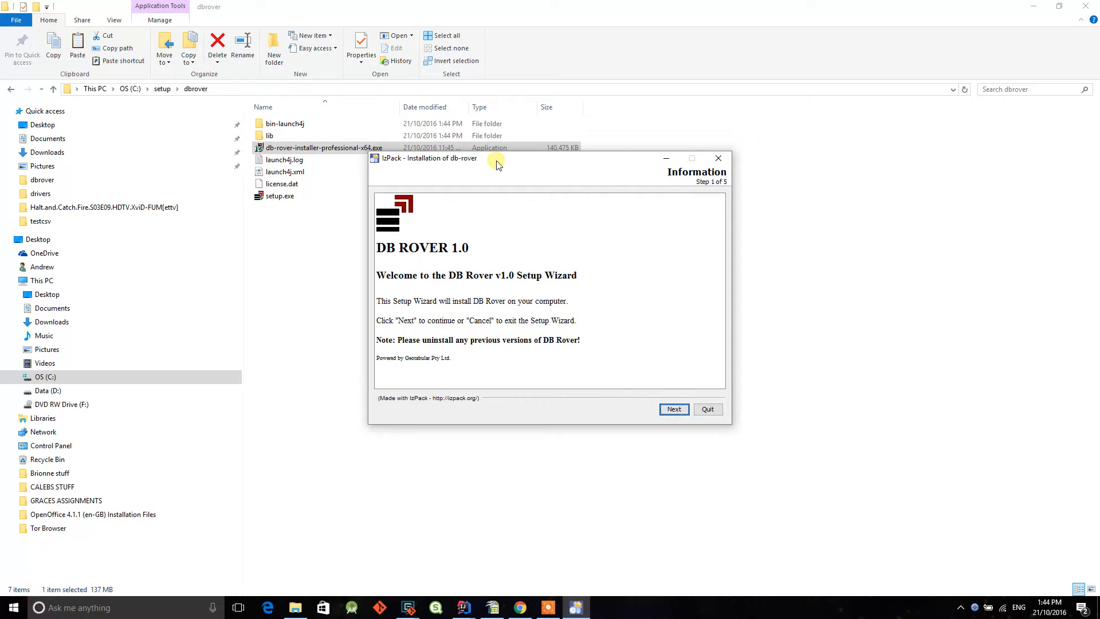
pyautogui.moveTo(495, 164); pyautogui.dragTo(493, 168)
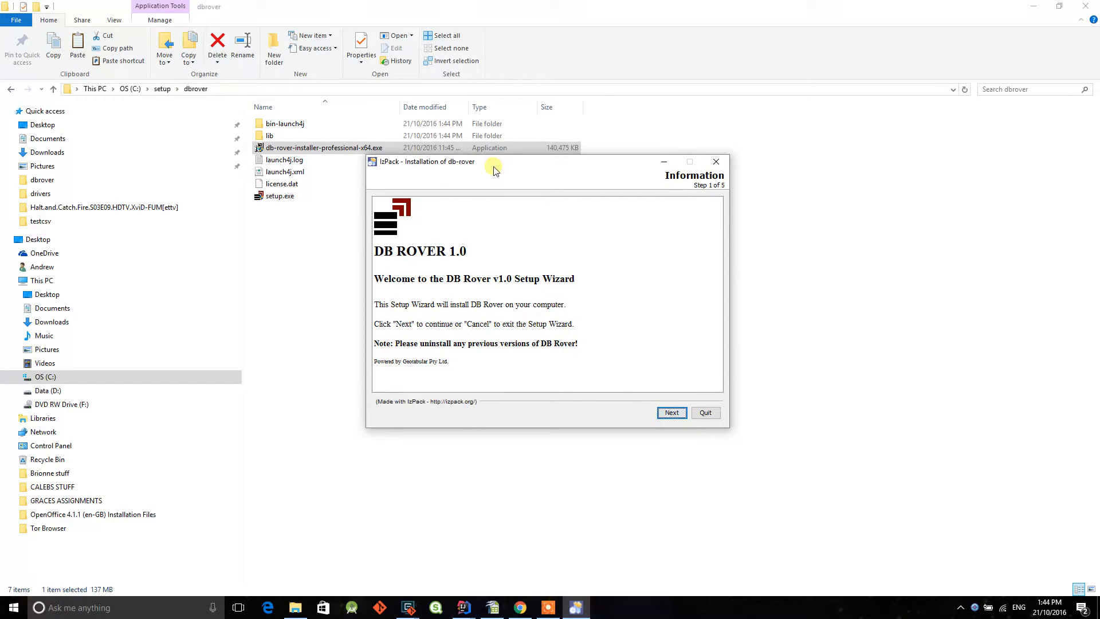
pyautogui.click(670, 413)
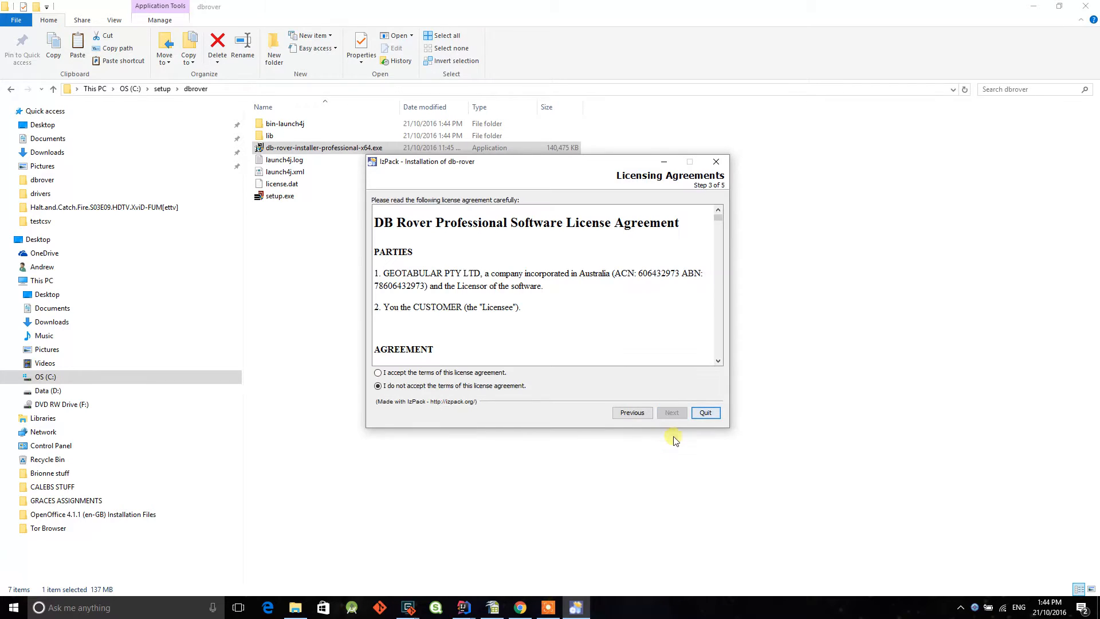
pyautogui.click(479, 373)
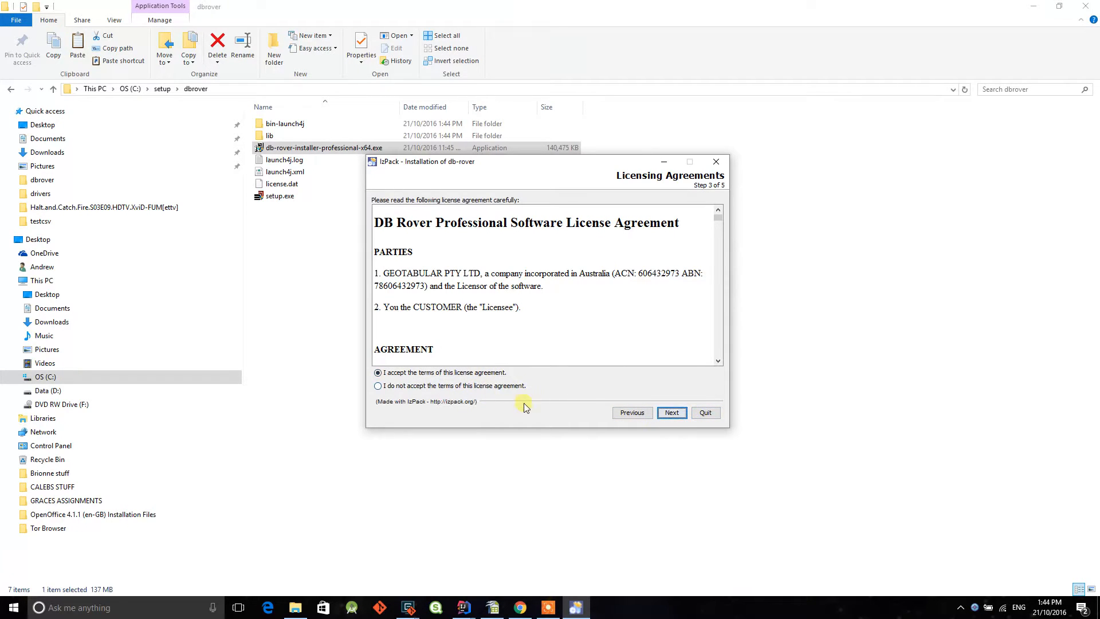
pyautogui.click(671, 413)
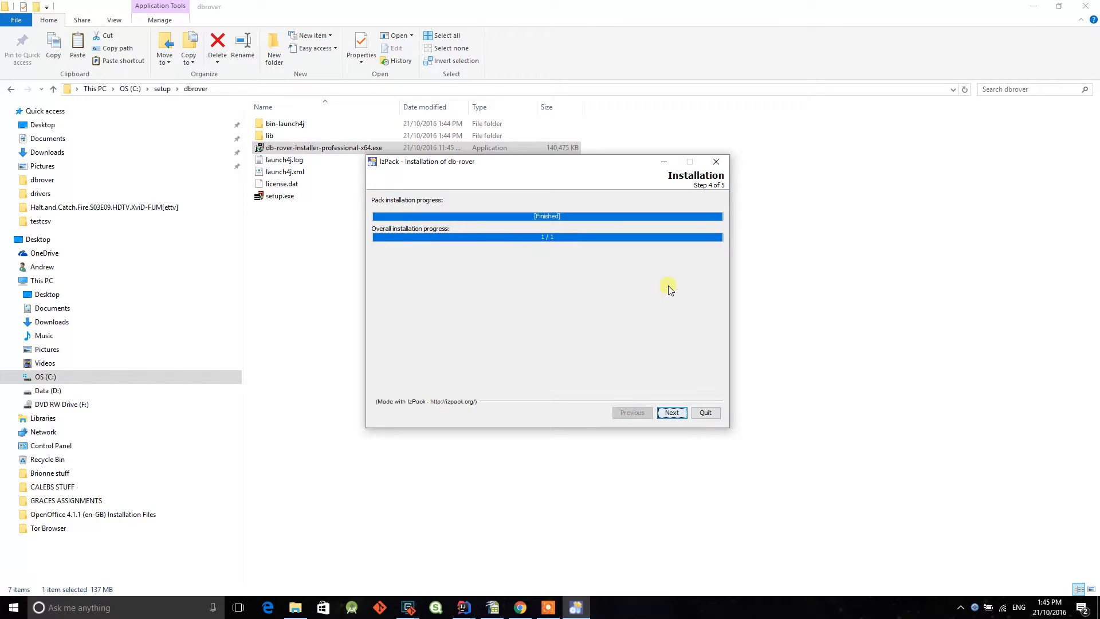
pyautogui.click(679, 412)
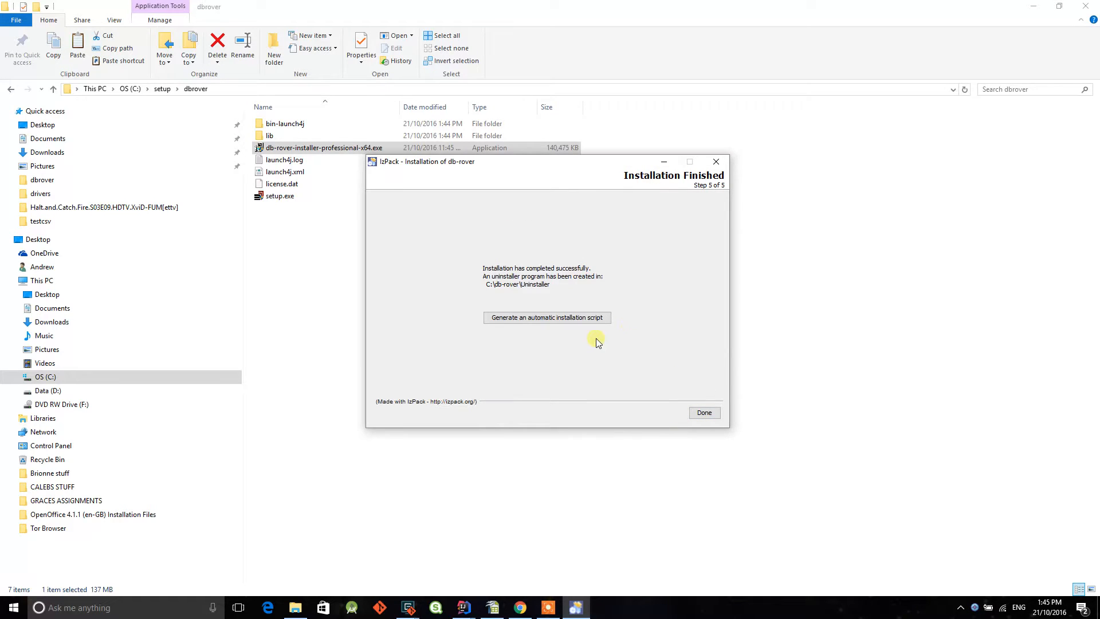
pyautogui.click(705, 412)
# - Minimise the open windows and move the DB Rover Tools, Client Browser and Service Manager shortcuts to the middle of the desktop
pyautogui.click(1033, 7)
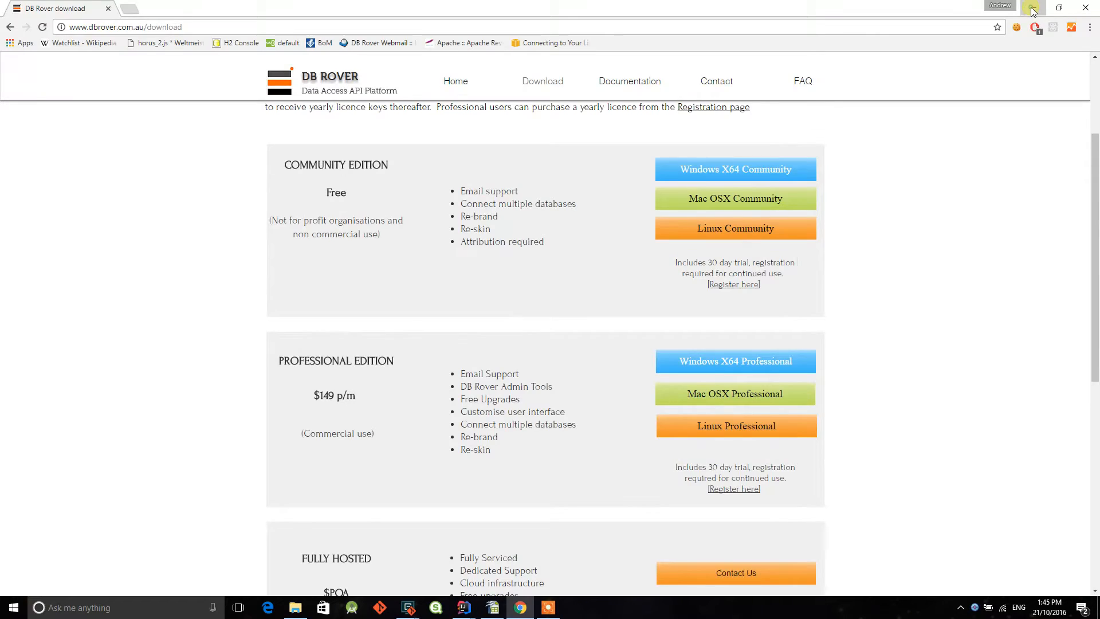
pyautogui.click(1033, 10)
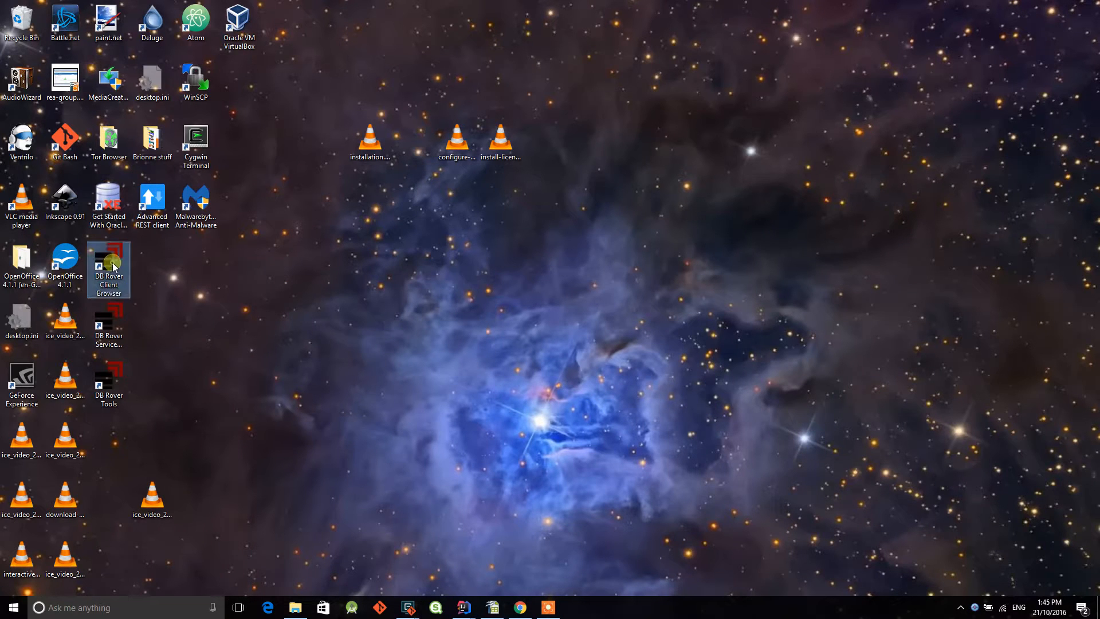
pyautogui.moveTo(125, 275); pyautogui.dragTo(438, 355)
pyautogui.moveTo(107, 381); pyautogui.dragTo(416, 329)
pyautogui.moveTo(97, 325); pyautogui.dragTo(539, 320)
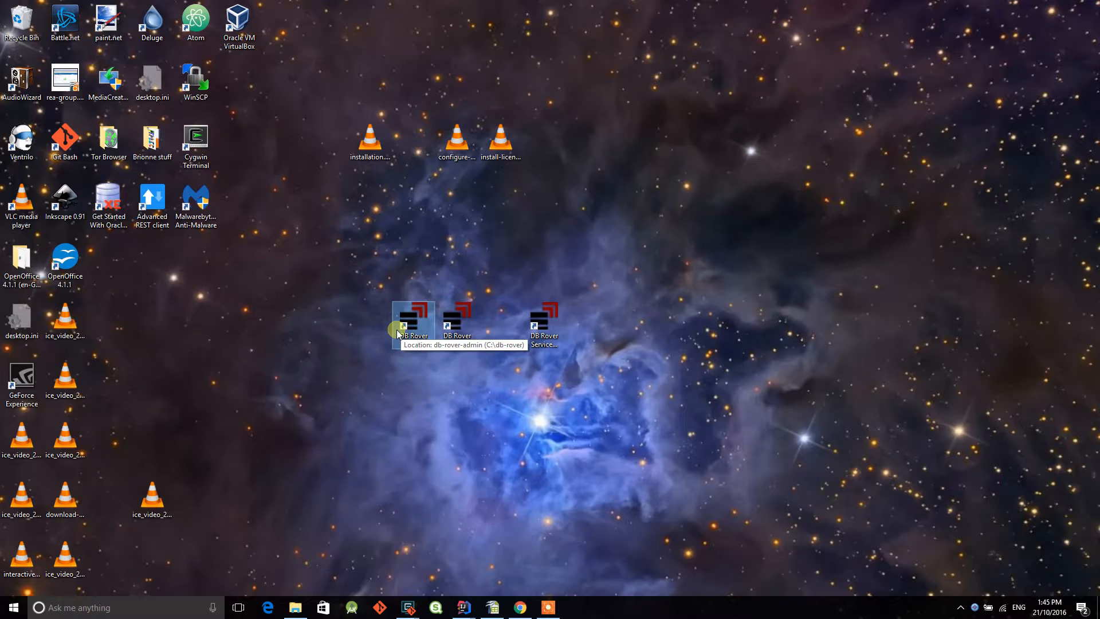
pyautogui.moveTo(462, 324); pyautogui.dragTo(539, 325)
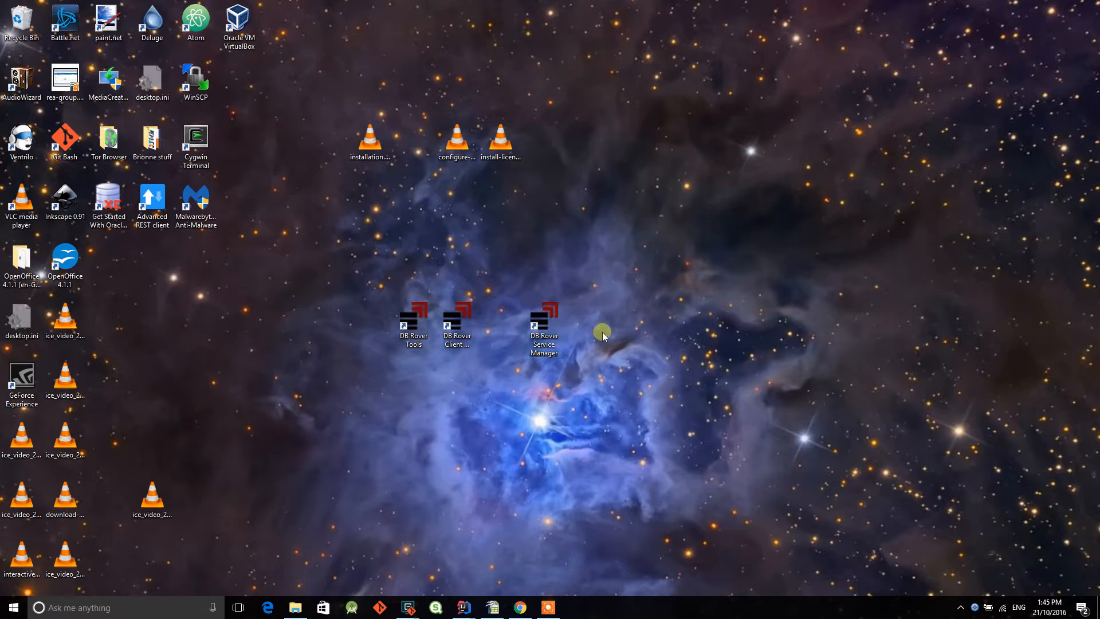
# - Open the DB Rover Service Manager, start the dbrover service and close its properties window
pyautogui.doubleClick(541, 325)
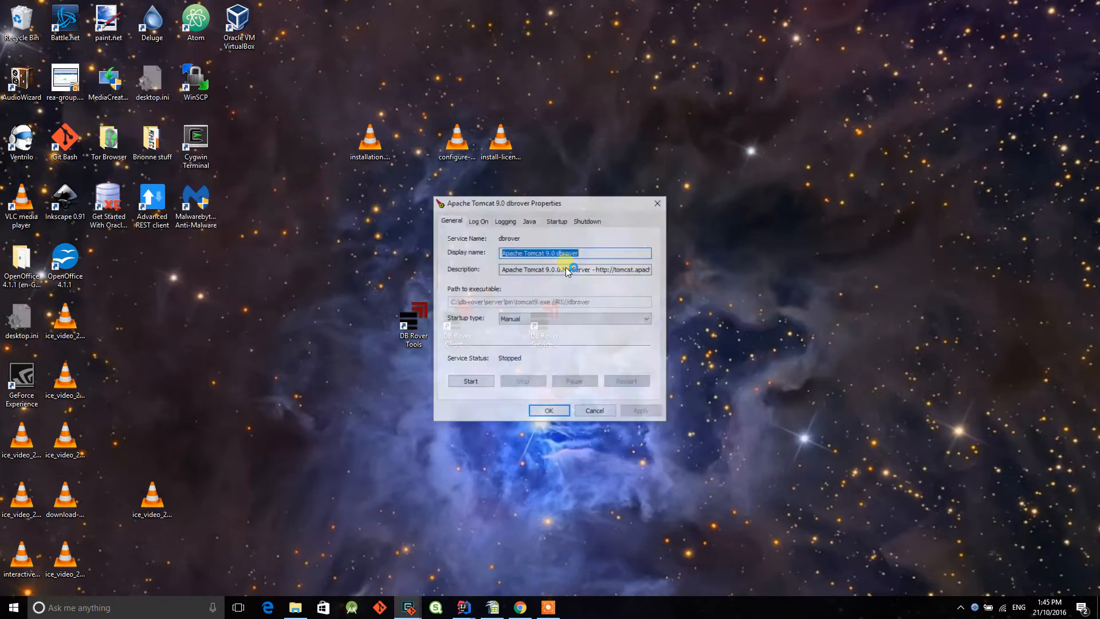
pyautogui.moveTo(577, 202); pyautogui.dragTo(693, 164)
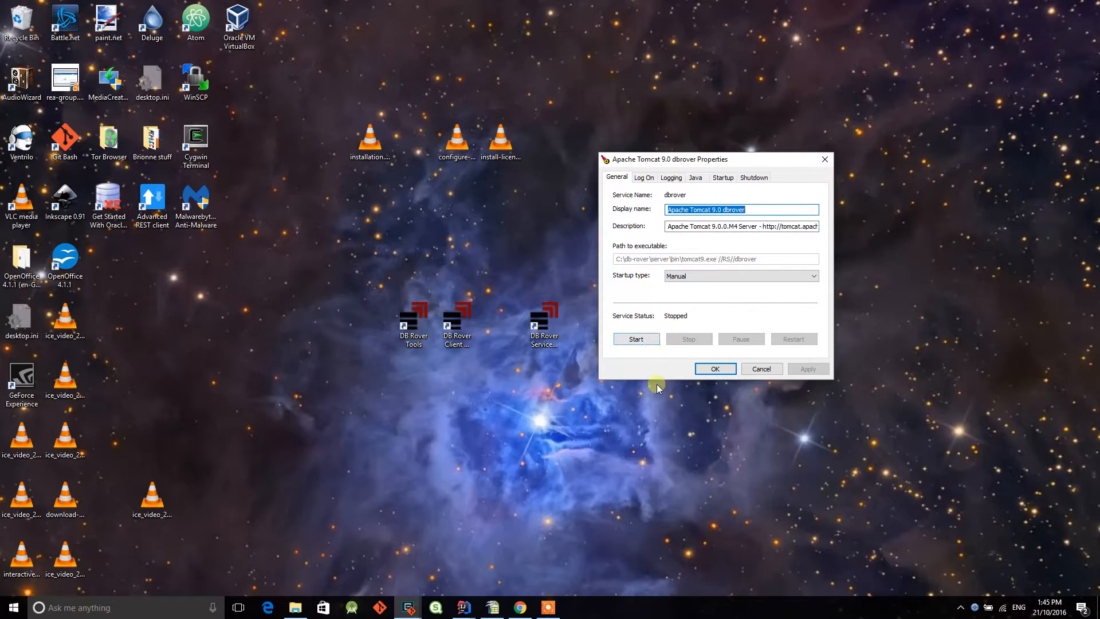
pyautogui.click(635, 340)
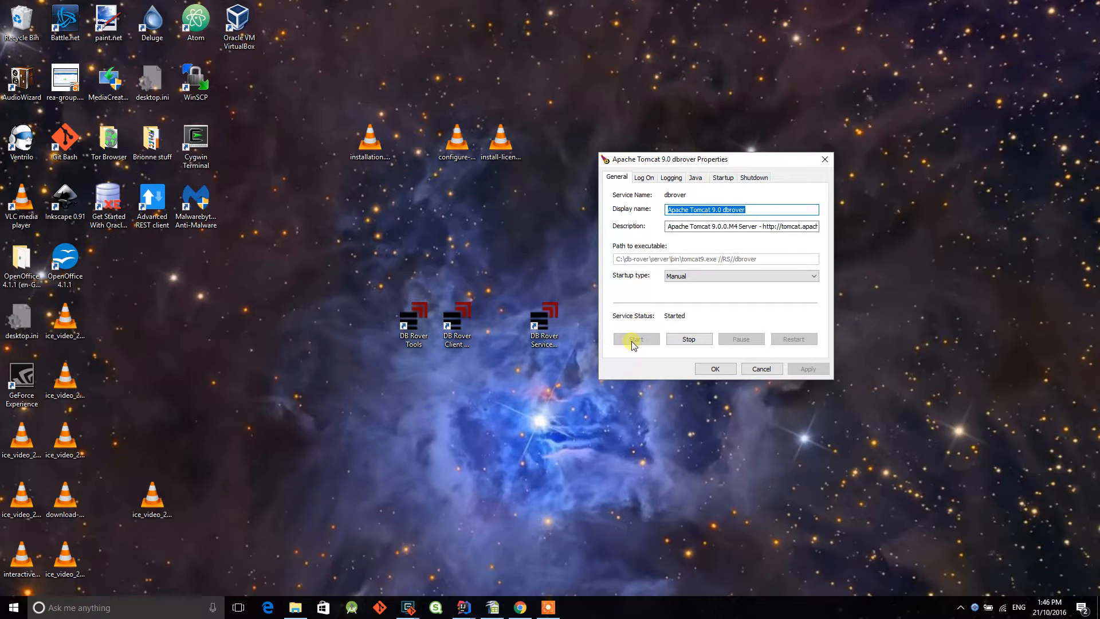
pyautogui.moveTo(693, 163); pyautogui.dragTo(679, 169)
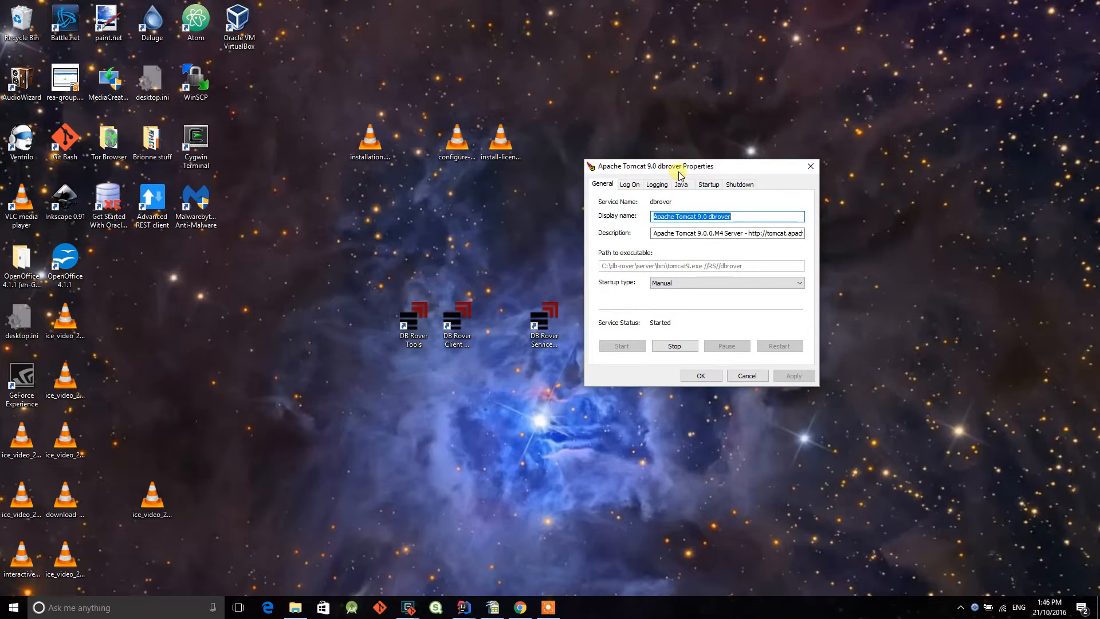
pyautogui.click(810, 166)
# - Open the DB Rover Client Browser and log in with the prefilled e-mail and password
pyautogui.moveTo(464, 325); pyautogui.dragTo(478, 323)
pyautogui.doubleClick(461, 322)
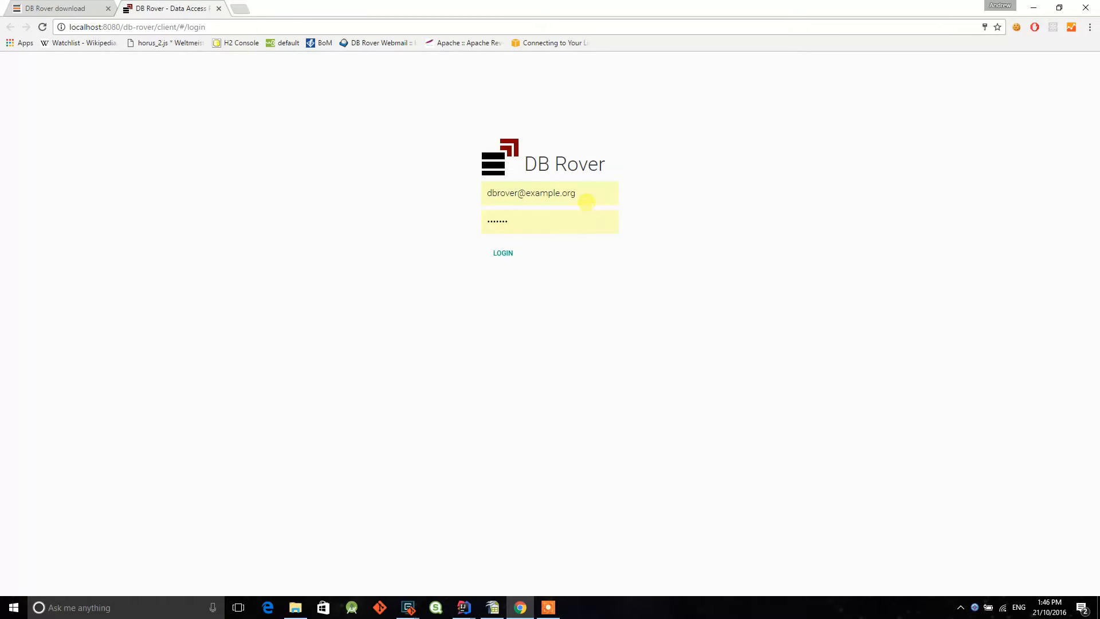
pyautogui.moveTo(582, 193); pyautogui.dragTo(471, 200)
pyautogui.click(471, 200)
pyautogui.moveTo(487, 193); pyautogui.dragTo(580, 193)
pyautogui.click(581, 194)
pyautogui.click(658, 256)
pyautogui.moveTo(517, 221); pyautogui.dragTo(480, 220)
pyautogui.click(428, 216)
pyautogui.click(504, 257)
pyautogui.click(519, 254)
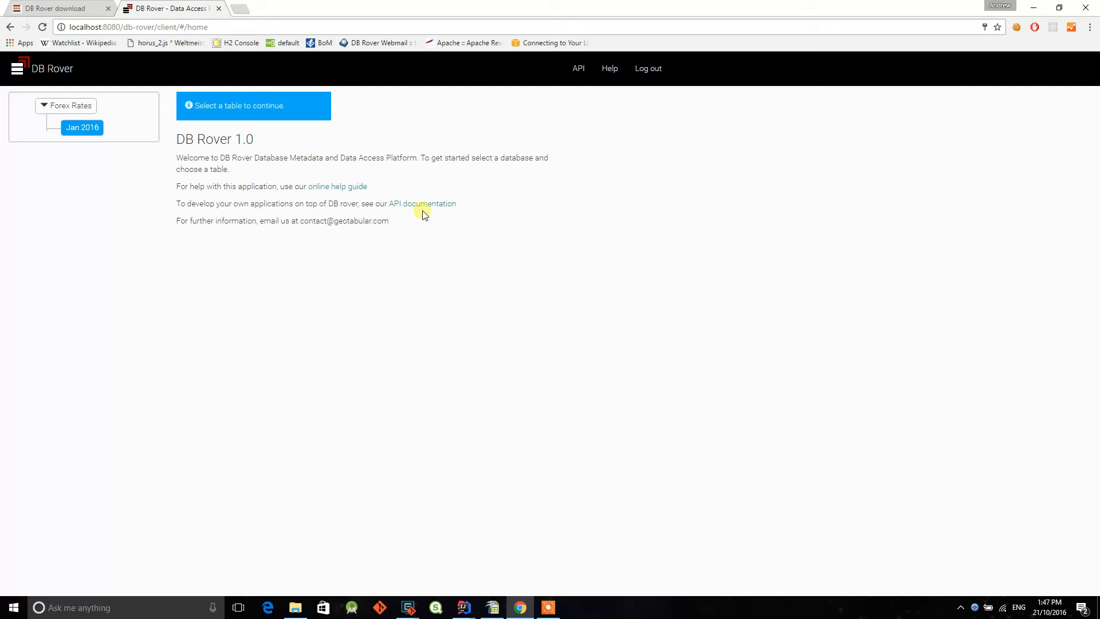
# - Open the Jan 2016 table in the Forex Rates database
pyautogui.click(88, 132)
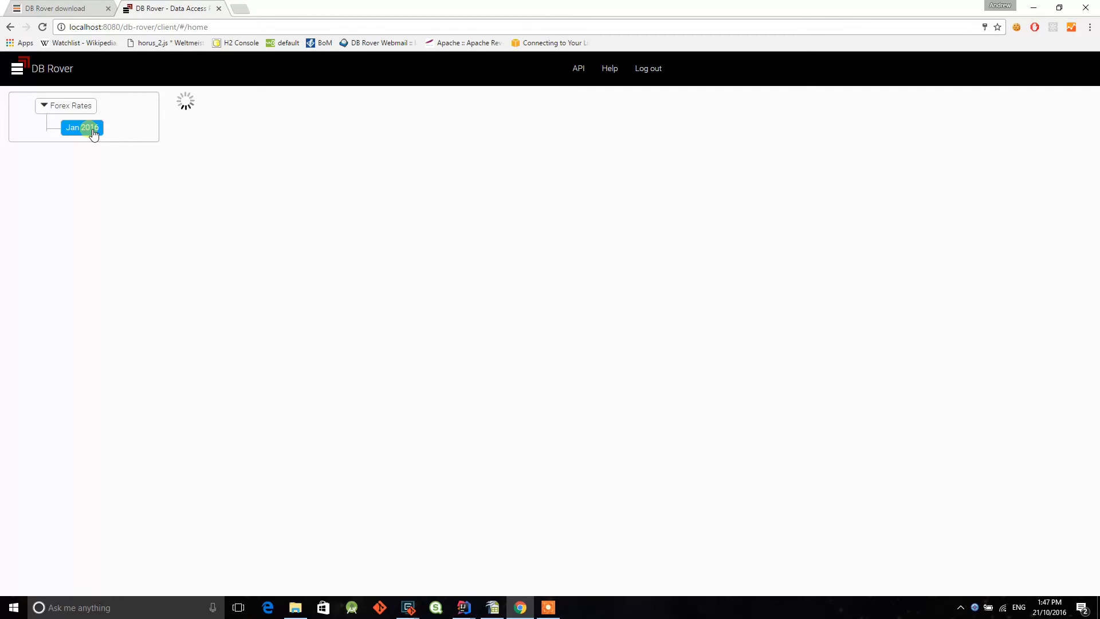